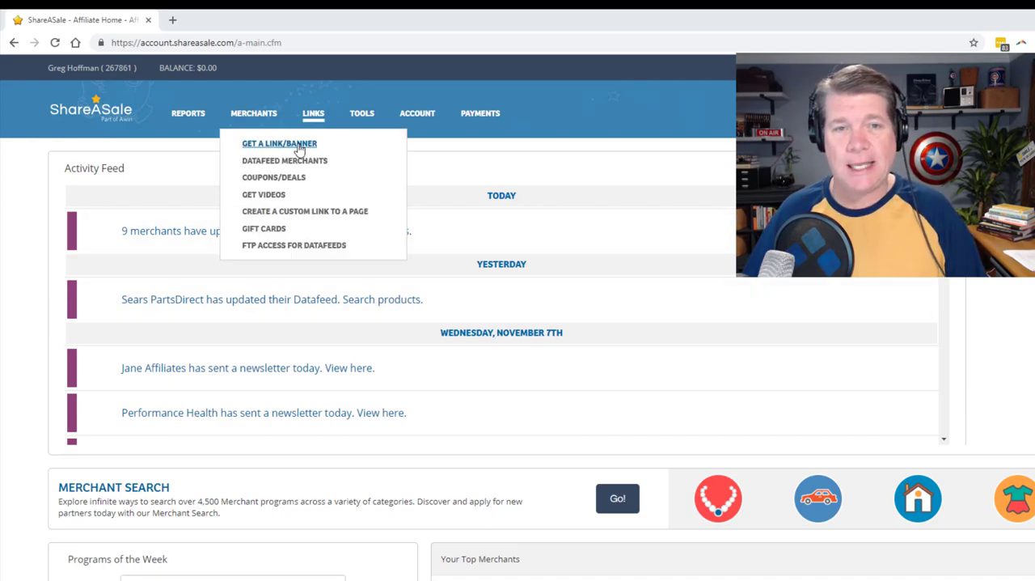
Step: Go to the Get a Link/Banner page listing recently joined merchants including Flirty Home
{"action": "left_click", "coordinate": [299, 148]}
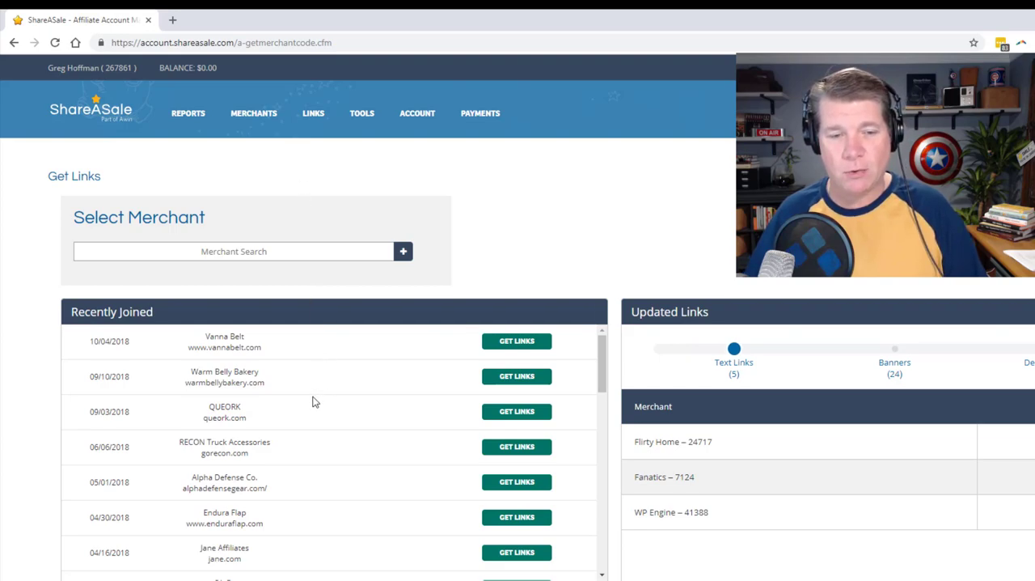
{"action": "scroll", "coordinate": [319, 393], "scroll_direction": "down", "scroll_amount": 4}
{"action": "scroll", "coordinate": [312, 404], "scroll_direction": "down", "scroll_amount": 2}
{"action": "scroll", "coordinate": [313, 407], "scroll_direction": "down", "scroll_amount": 2}
{"action": "scroll", "coordinate": [312, 407], "scroll_direction": "down", "scroll_amount": 3}
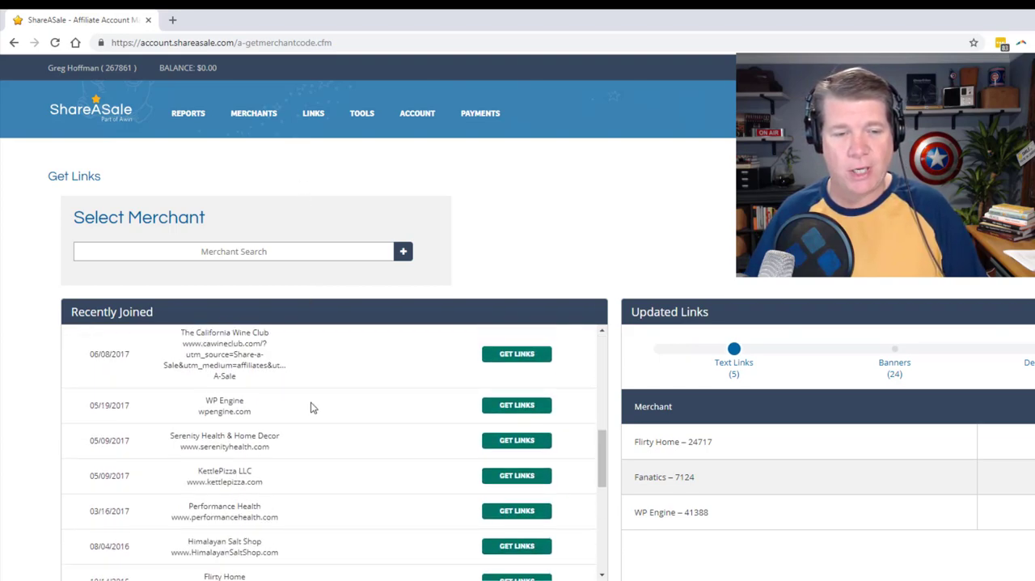
{"action": "scroll", "coordinate": [312, 407], "scroll_direction": "down", "scroll_amount": 2}
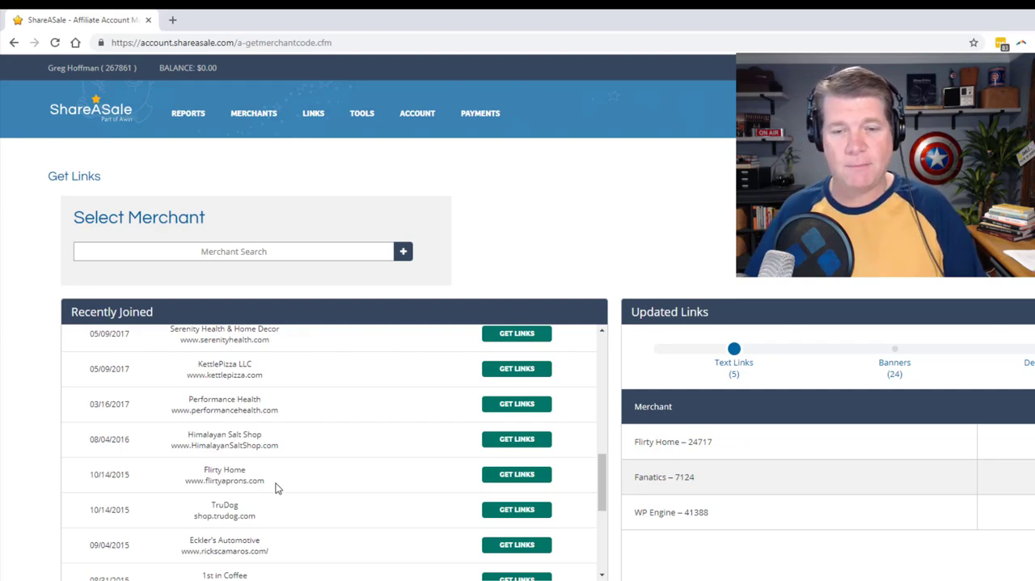
Step: Show the Get Links page with Flirty Home's text links table
{"action": "left_click", "coordinate": [521, 477]}
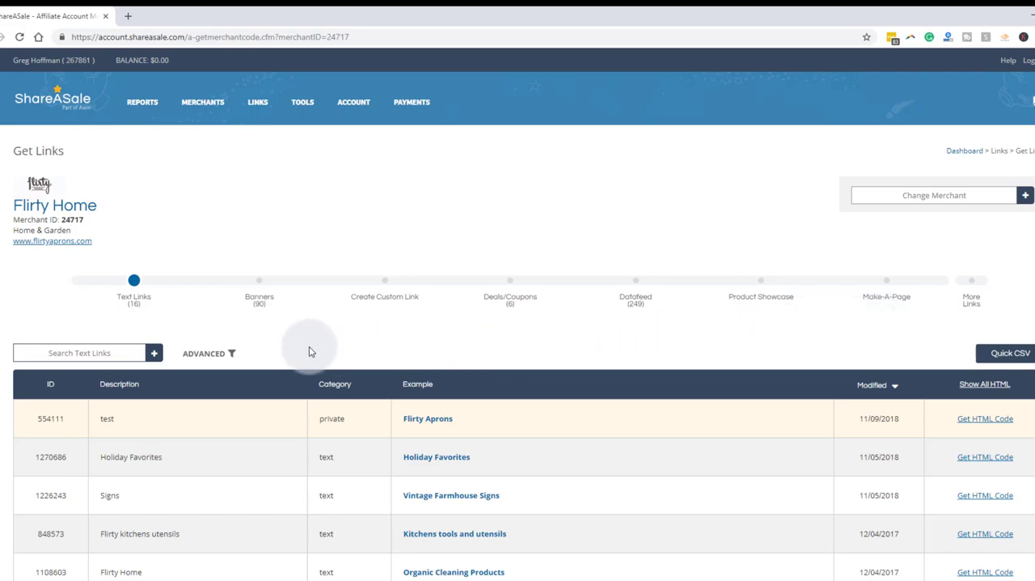
{"action": "scroll", "coordinate": [311, 351], "scroll_direction": "down", "scroll_amount": 3}
{"action": "scroll", "coordinate": [307, 351], "scroll_direction": "down", "scroll_amount": 2}
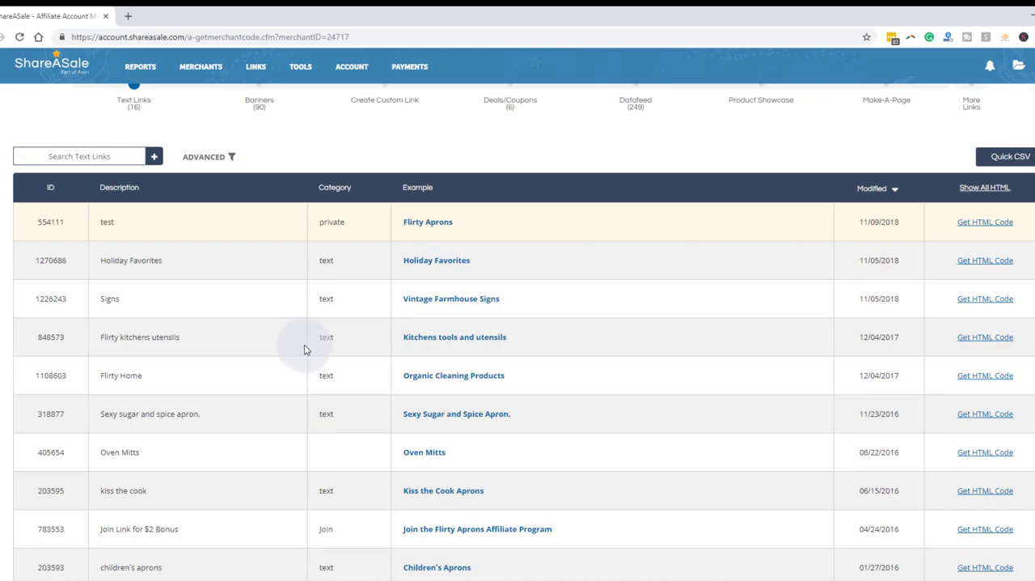
{"action": "scroll", "coordinate": [251, 348], "scroll_direction": "down", "scroll_amount": 3}
{"action": "scroll", "coordinate": [251, 348], "scroll_direction": "down", "scroll_amount": 2}
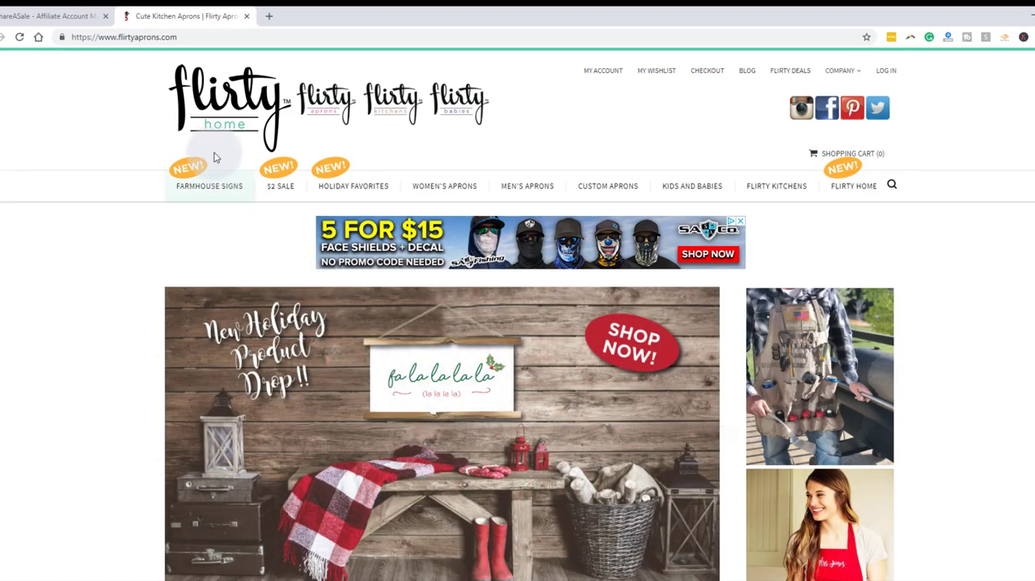
{"action": "left_click", "coordinate": [77, 19]}
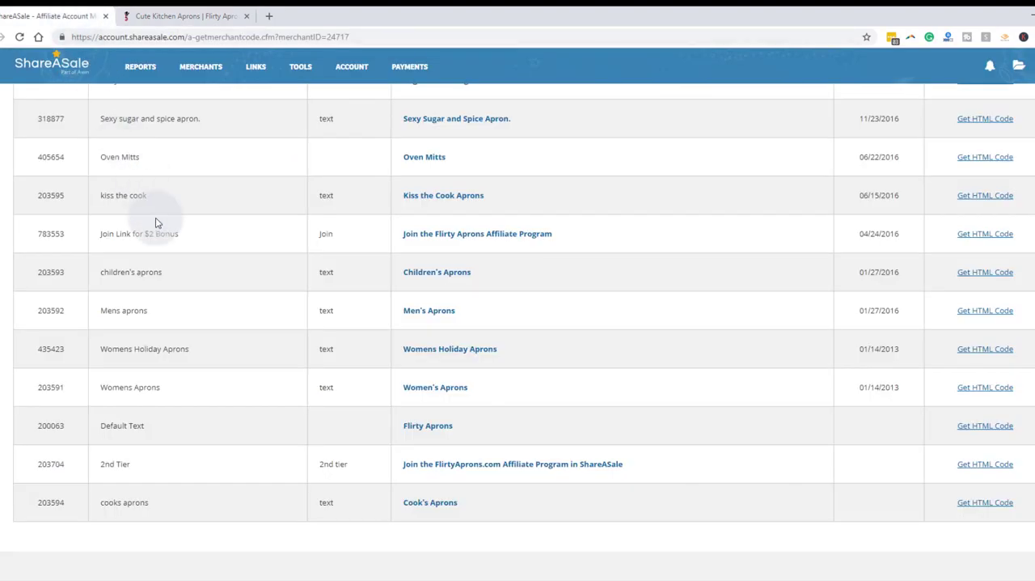
{"action": "scroll", "coordinate": [194, 299], "scroll_direction": "up", "scroll_amount": 3}
{"action": "scroll", "coordinate": [195, 298], "scroll_direction": "up", "scroll_amount": 3}
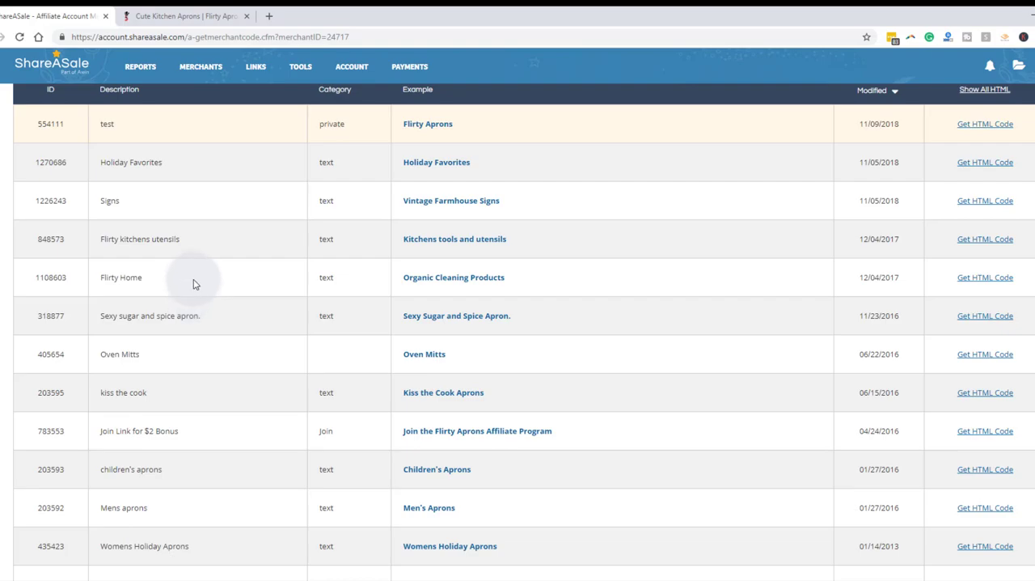
{"action": "scroll", "coordinate": [195, 297], "scroll_direction": "down", "scroll_amount": 3}
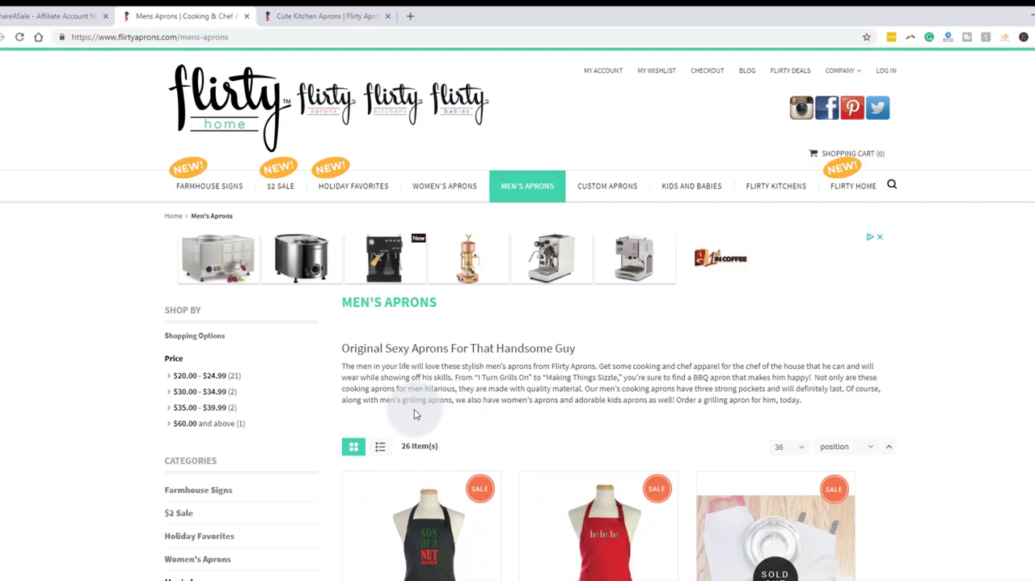
Step: Switch back to the ShareASale tab showing the Flirty Home text links
{"action": "left_click", "coordinate": [55, 16]}
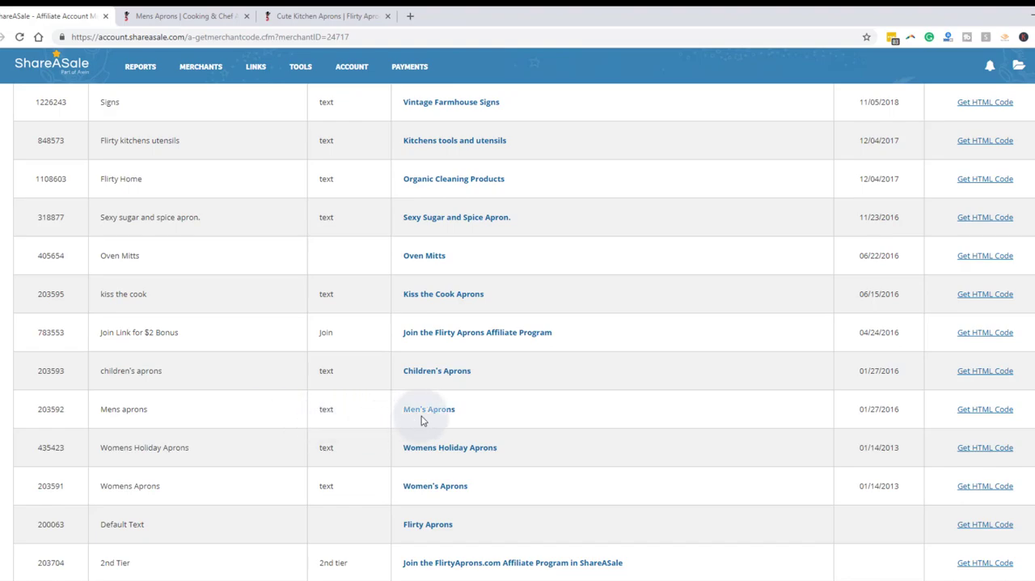
Step: Show the Mens aprons link's HTML code and highlight its tracking URL only
{"action": "left_click", "coordinate": [968, 413]}
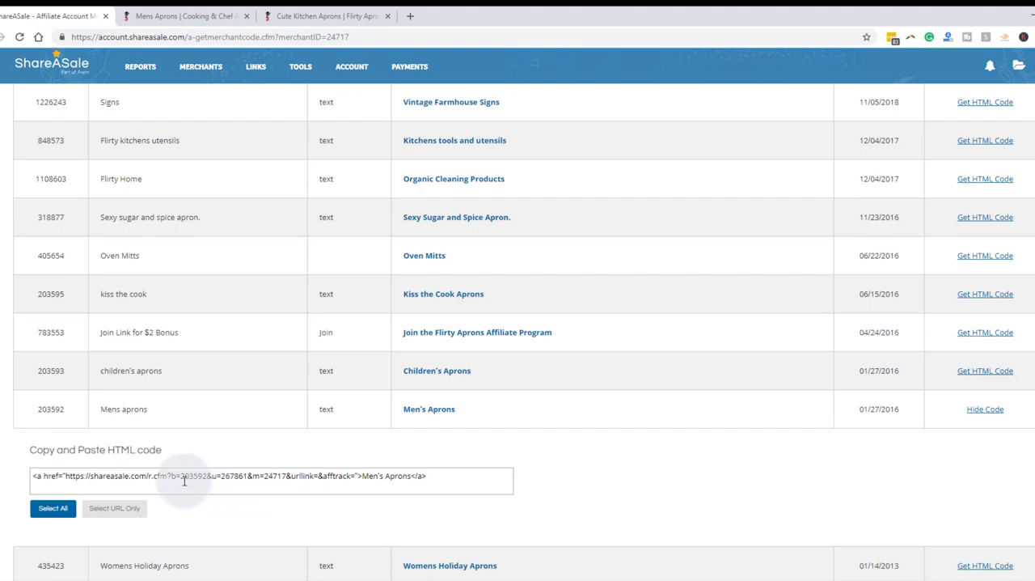
{"action": "left_click", "coordinate": [114, 508]}
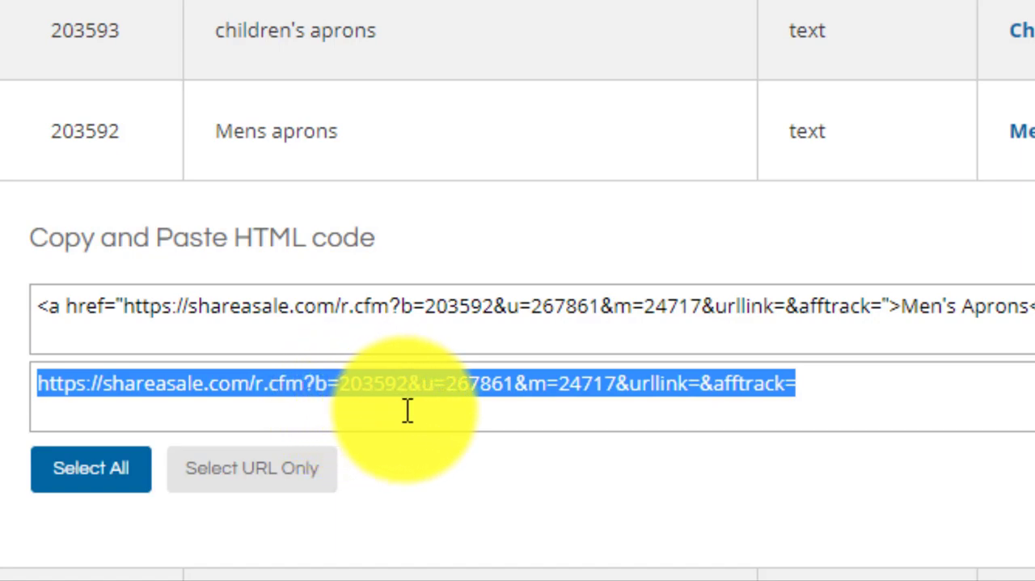
{"action": "scroll", "coordinate": [173, 254], "scroll_direction": "up", "scroll_amount": 3}
{"action": "scroll", "coordinate": [204, 86], "scroll_direction": "up", "scroll_amount": 5}
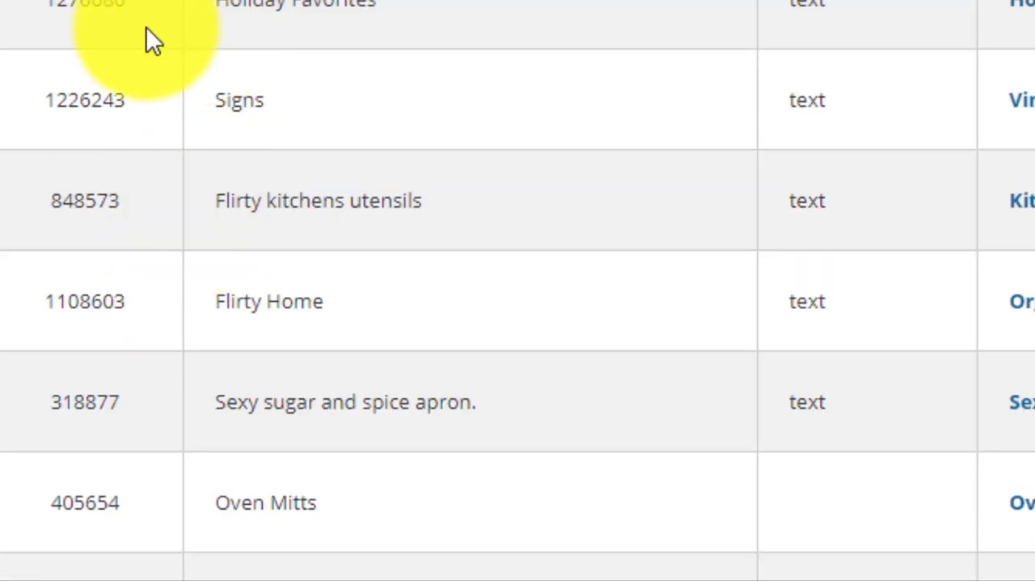
{"action": "scroll", "coordinate": [146, 27], "scroll_direction": "down", "scroll_amount": 3}
{"action": "scroll", "coordinate": [147, 42], "scroll_direction": "down", "scroll_amount": 3}
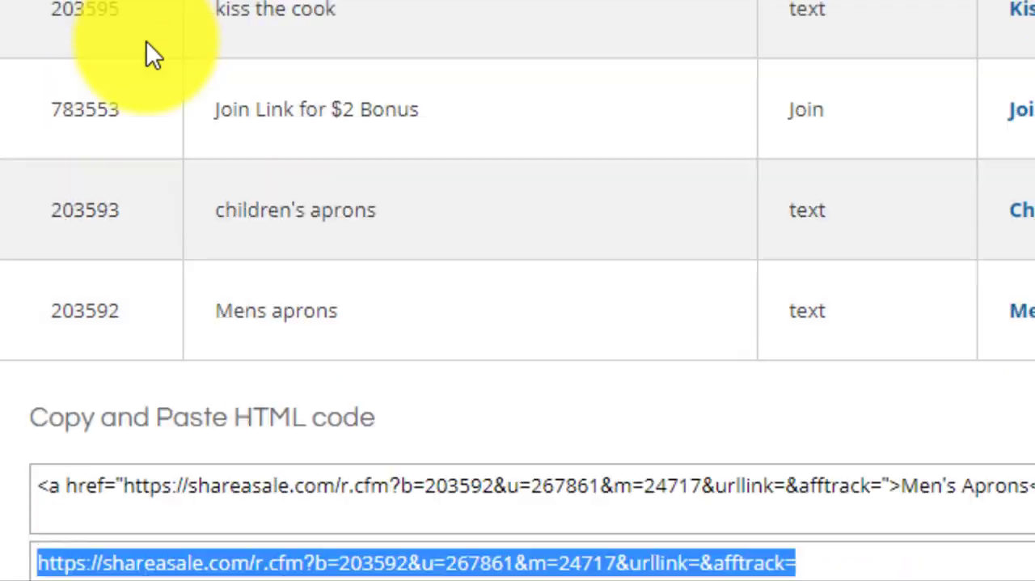
{"action": "scroll", "coordinate": [147, 42], "scroll_direction": "down", "scroll_amount": 2}
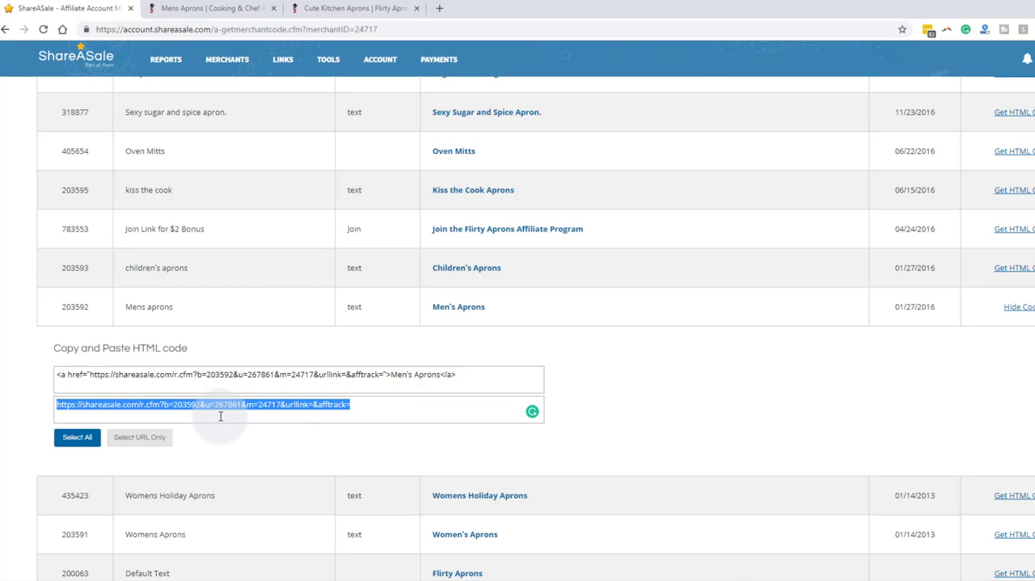
{"action": "scroll", "coordinate": [221, 416], "scroll_direction": "up", "scroll_amount": 2}
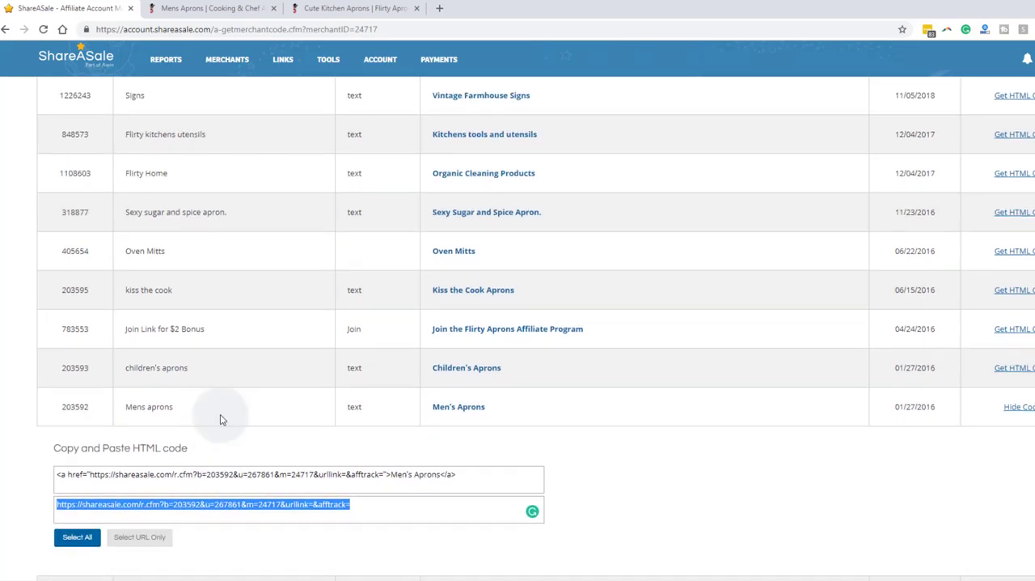
{"action": "scroll", "coordinate": [222, 408], "scroll_direction": "up", "scroll_amount": 2}
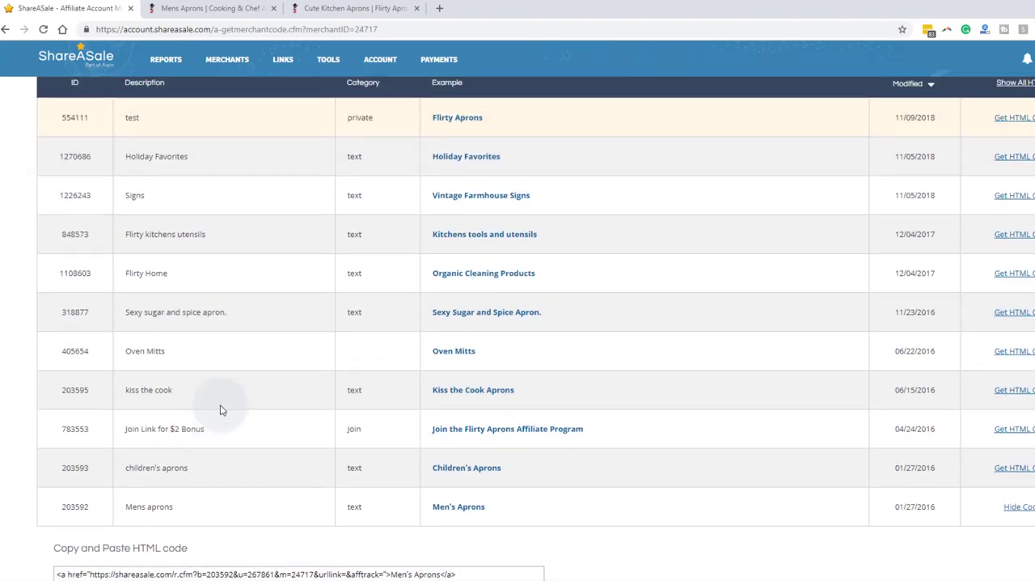
{"action": "scroll", "coordinate": [222, 409], "scroll_direction": "down", "scroll_amount": 4}
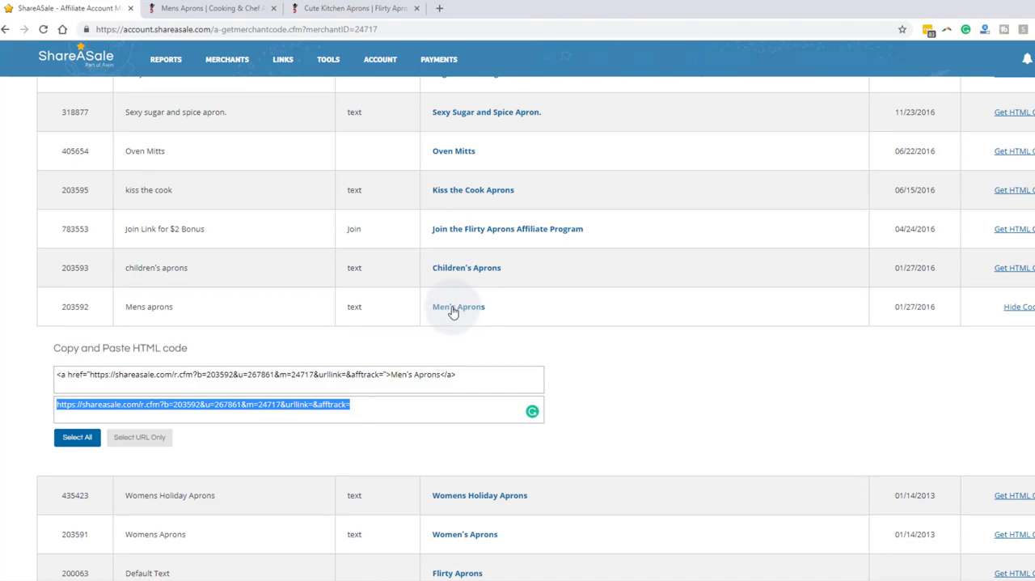
Step: Copy the Men's Aprons example link address from its context menu
{"action": "right_click", "coordinate": [453, 308]}
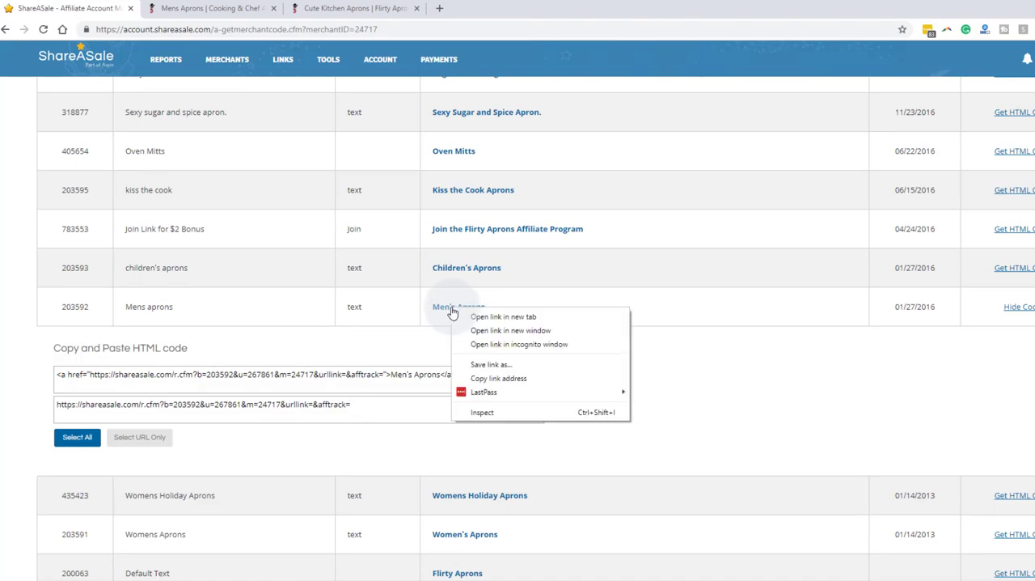
{"action": "left_click", "coordinate": [492, 379]}
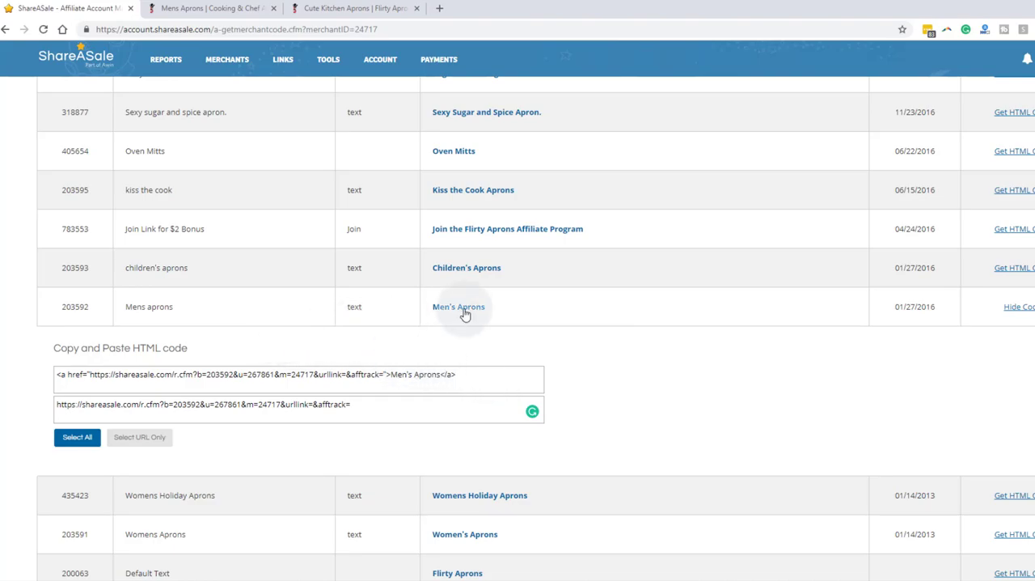
{"action": "scroll", "coordinate": [260, 296], "scroll_direction": "up", "scroll_amount": 2}
{"action": "scroll", "coordinate": [260, 296], "scroll_direction": "up", "scroll_amount": 5}
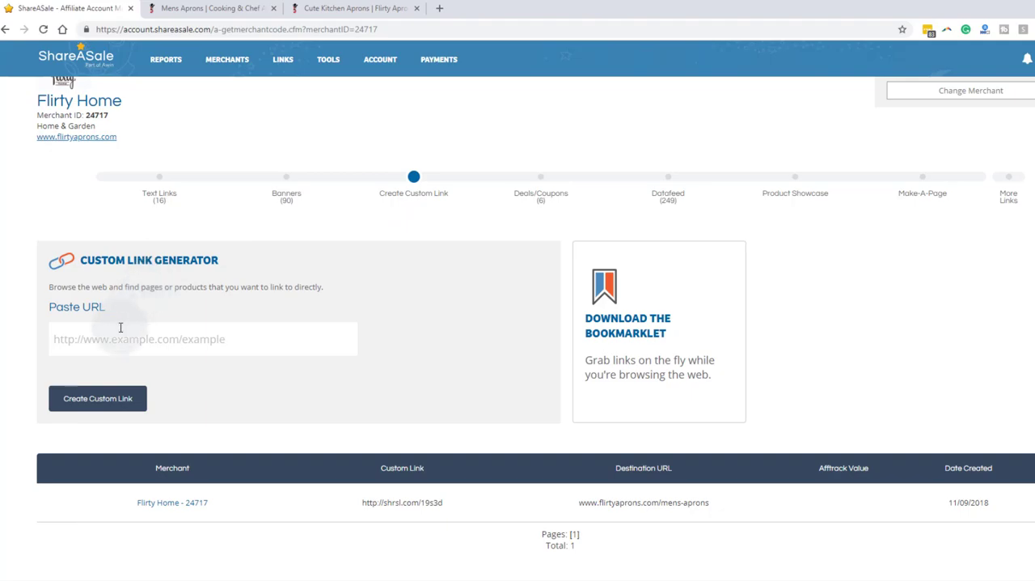
Step: Paste the men's aprons page address into the URL field and create the custom link
{"action": "left_click", "coordinate": [74, 339]}
{"action": "right_click", "coordinate": [74, 339]}
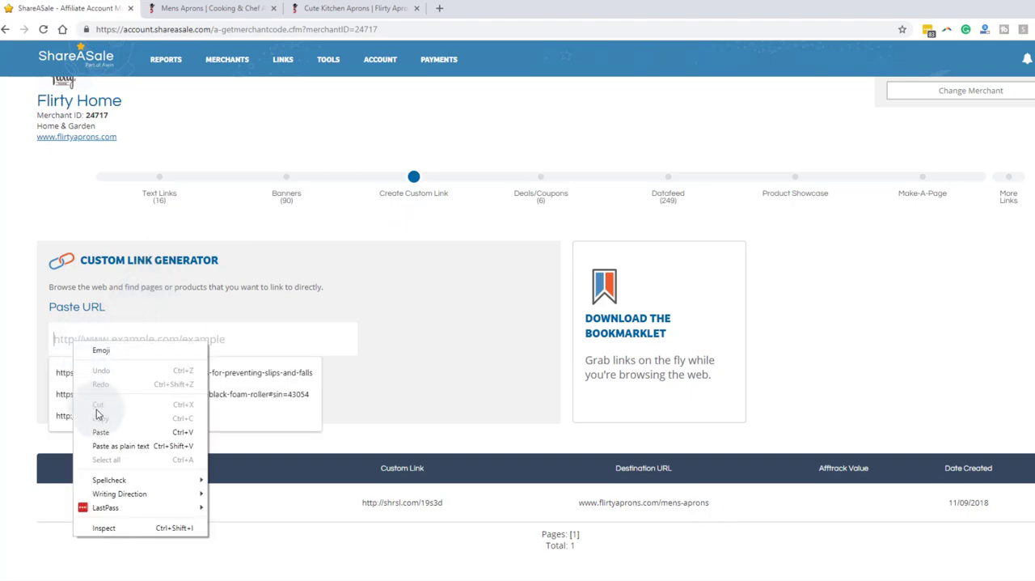
{"action": "left_click", "coordinate": [100, 432]}
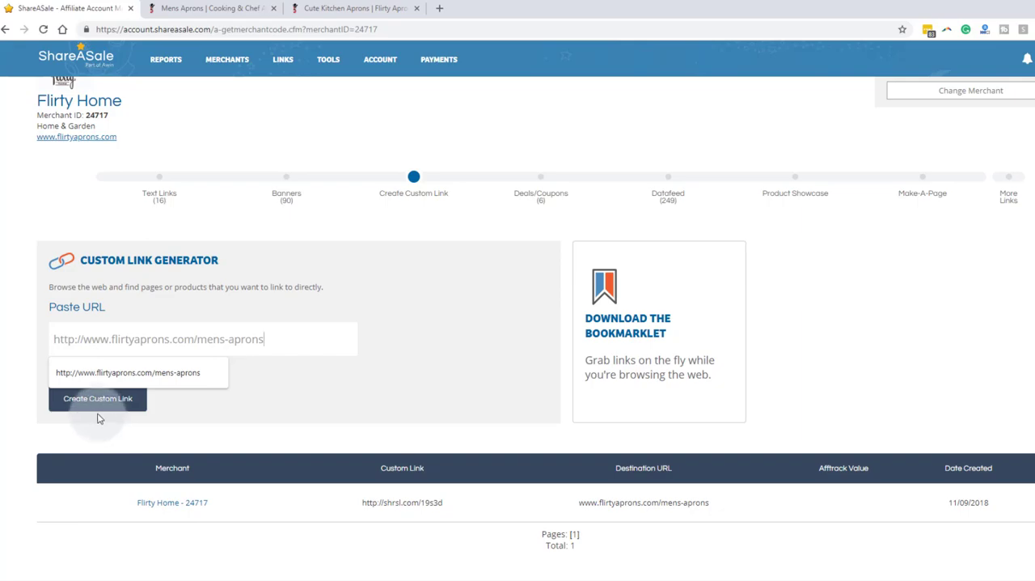
{"action": "left_click", "coordinate": [92, 401]}
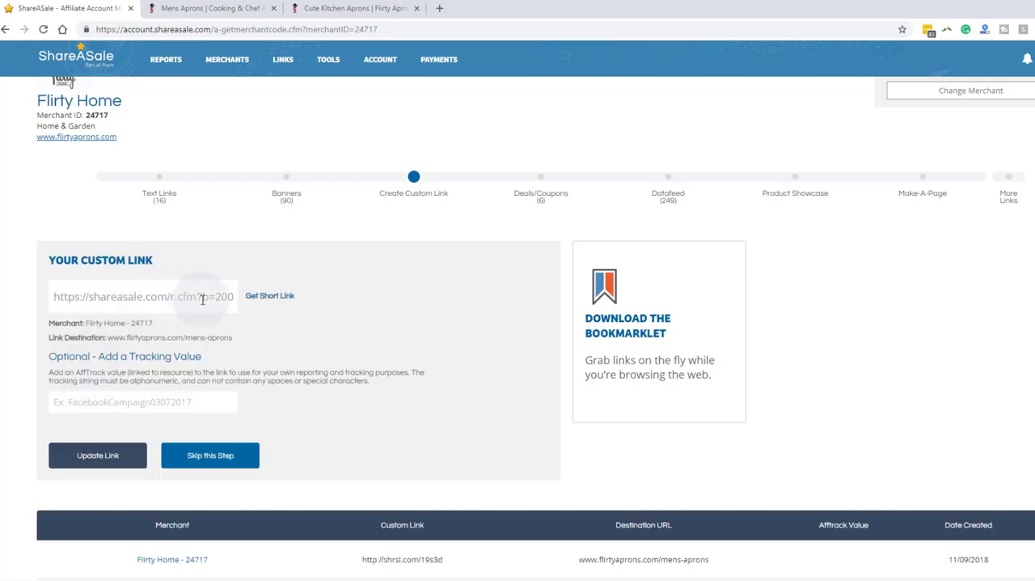
{"action": "left_click", "coordinate": [274, 300]}
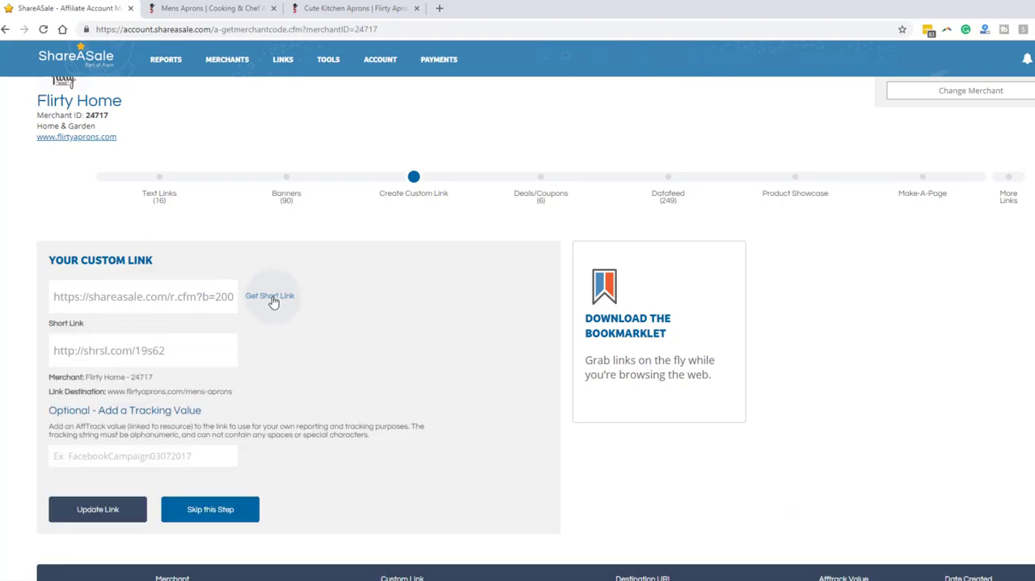
{"action": "triple_click", "coordinate": [106, 352]}
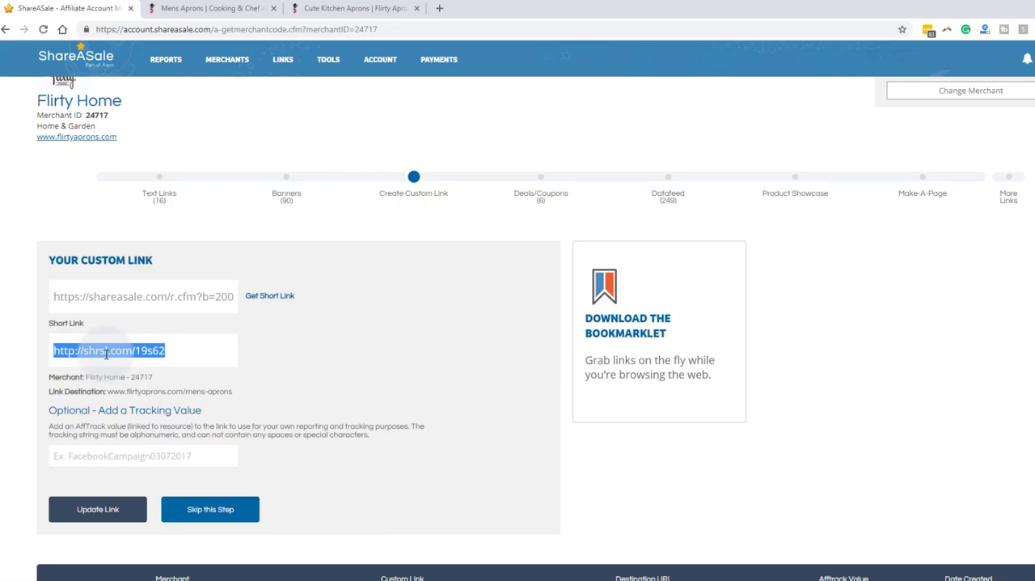
{"action": "right_click", "coordinate": [108, 354]}
{"action": "left_click", "coordinate": [130, 360]}
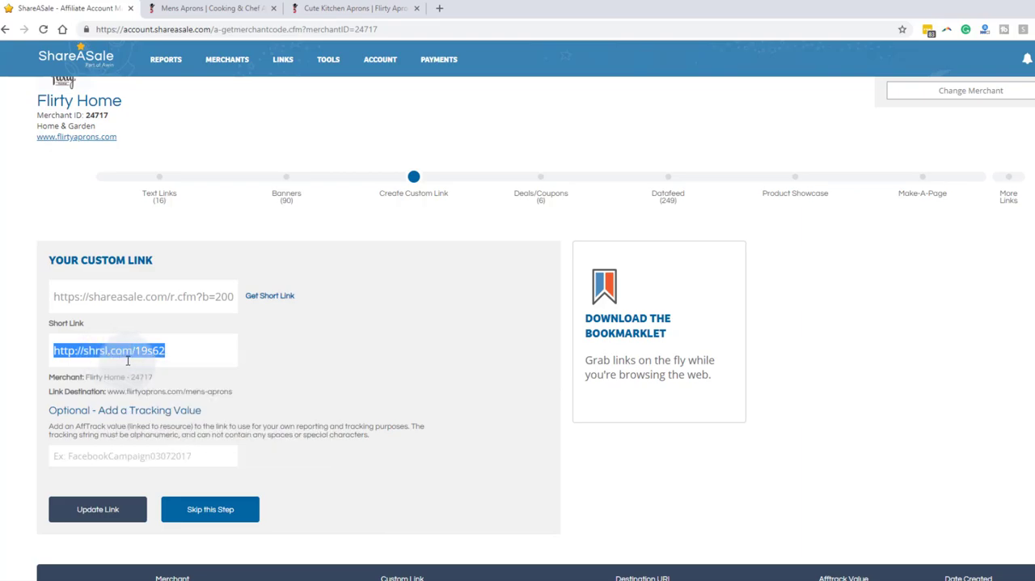